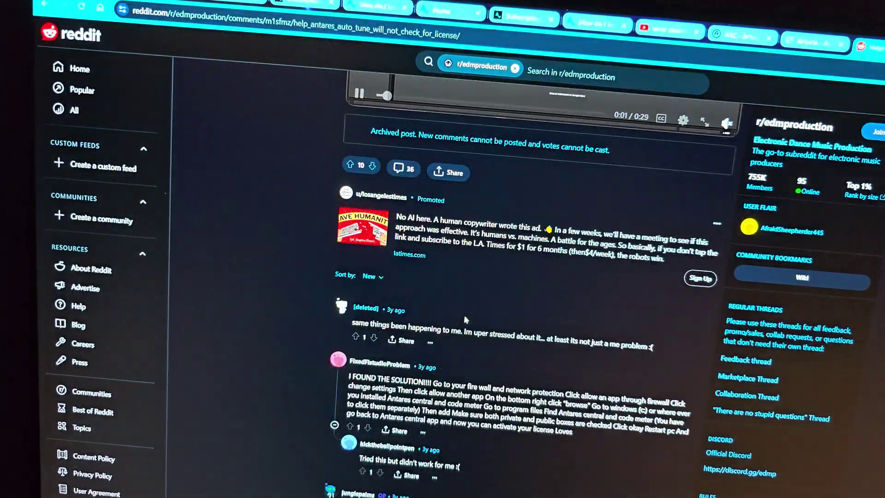
scroll(460, 311, down, 3)
scroll(463, 321, down, 3)
scroll(461, 322, down, 3)
scroll(464, 314, down, 3)
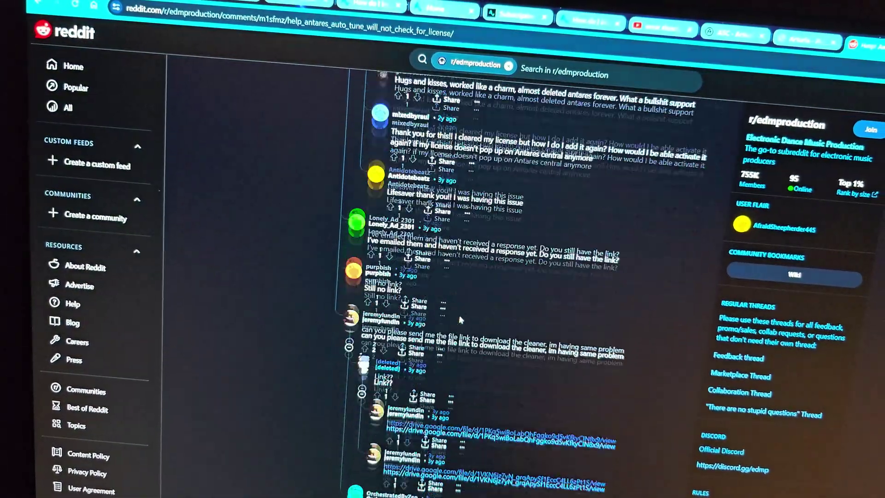
scroll(477, 298, down, 3)
Open the Google Drive link to Antares-License-Cleaner-User-v1.1.0-win.zip from the Reddit comments
click(477, 282)
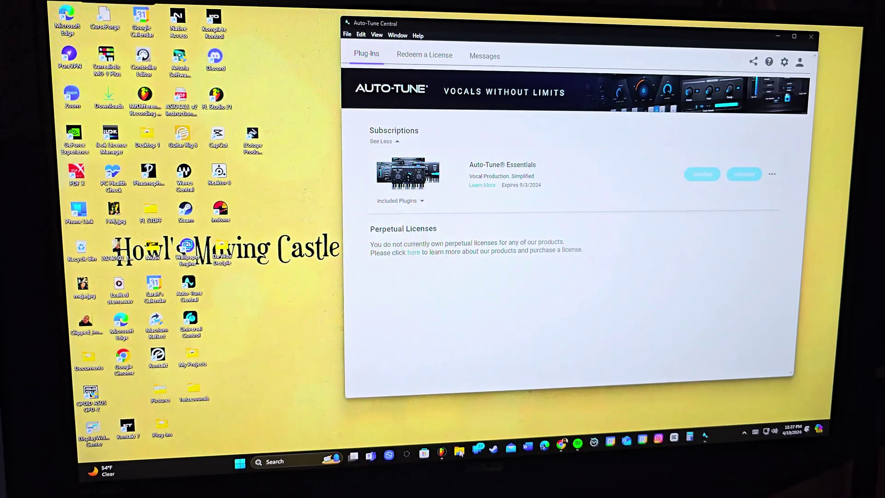
click(458, 454)
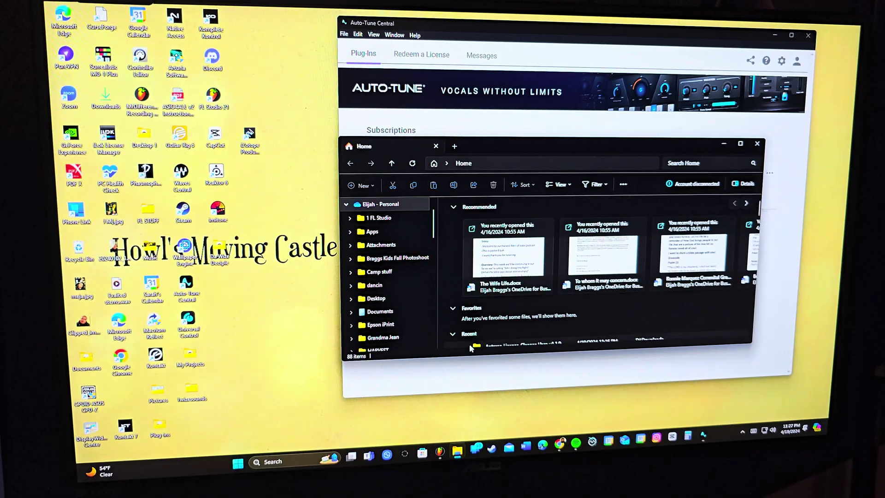
click(757, 143)
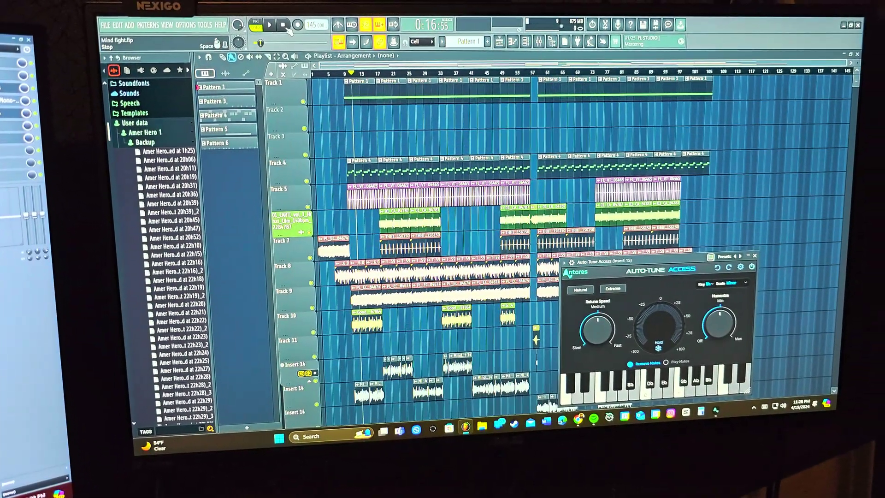
Play the arrangement briefly to test Auto-Tune Access on Insert 13, then stop
click(270, 25)
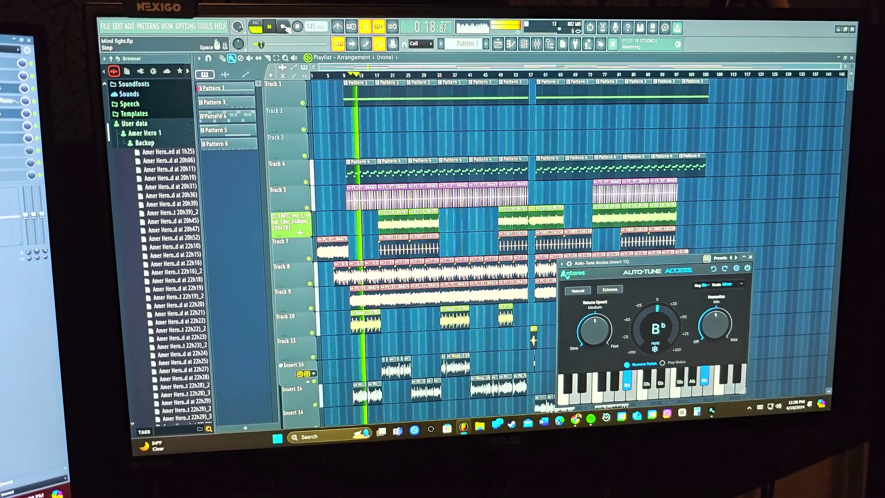
click(280, 26)
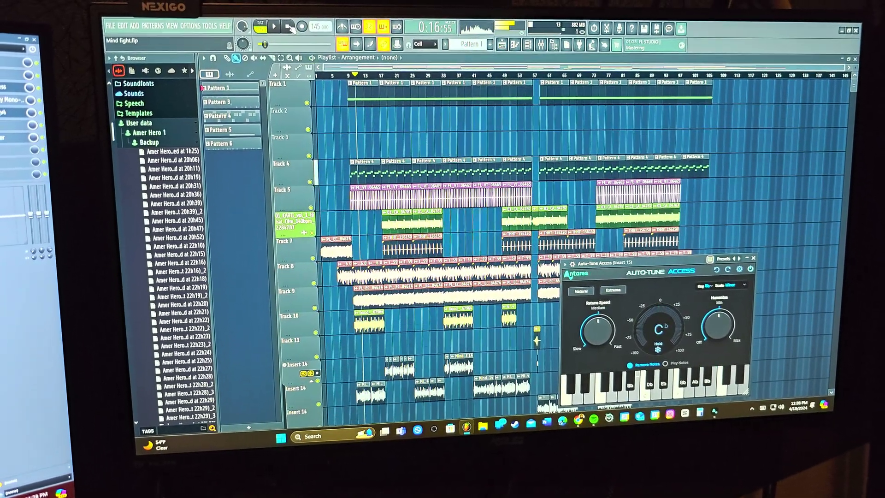